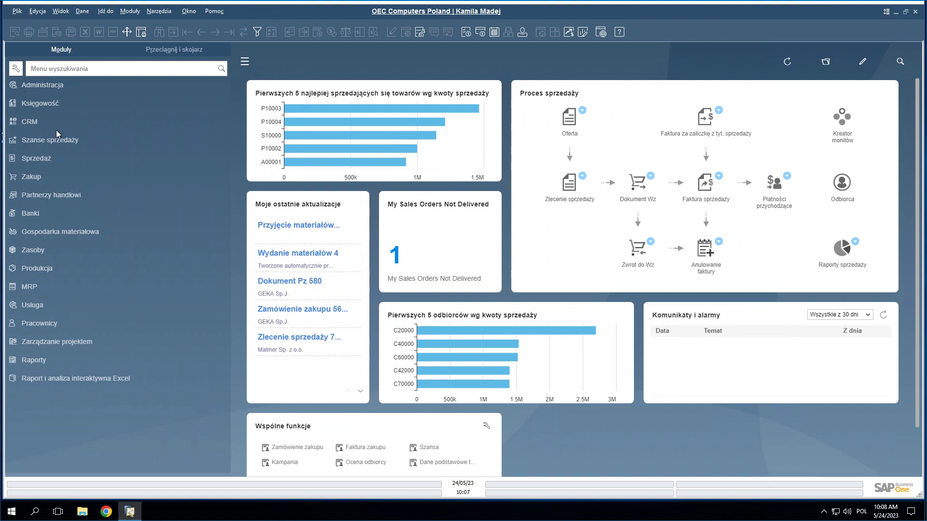
Open the last employee master data record and view the definition of its linked user.
{"action": "left_click", "coordinate": [52, 326]}
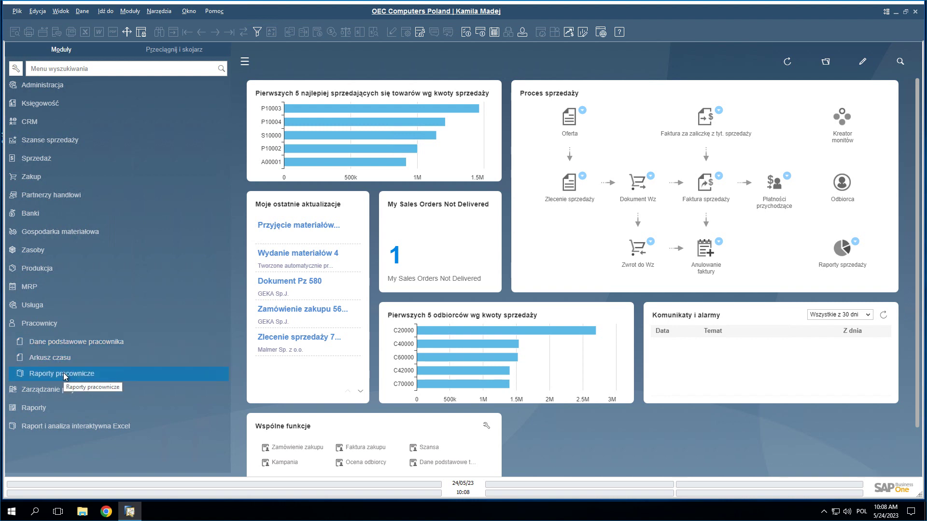
{"action": "left_click", "coordinate": [74, 341]}
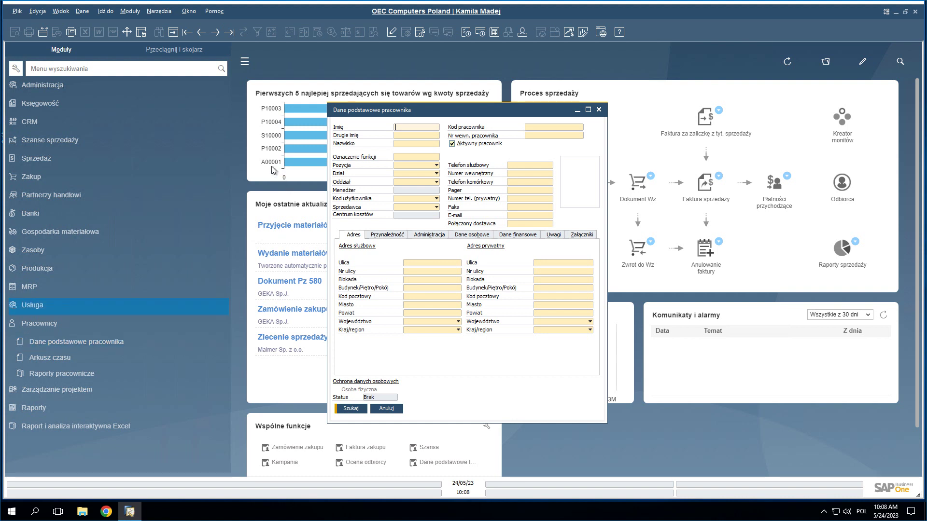
{"action": "left_click", "coordinate": [203, 33]}
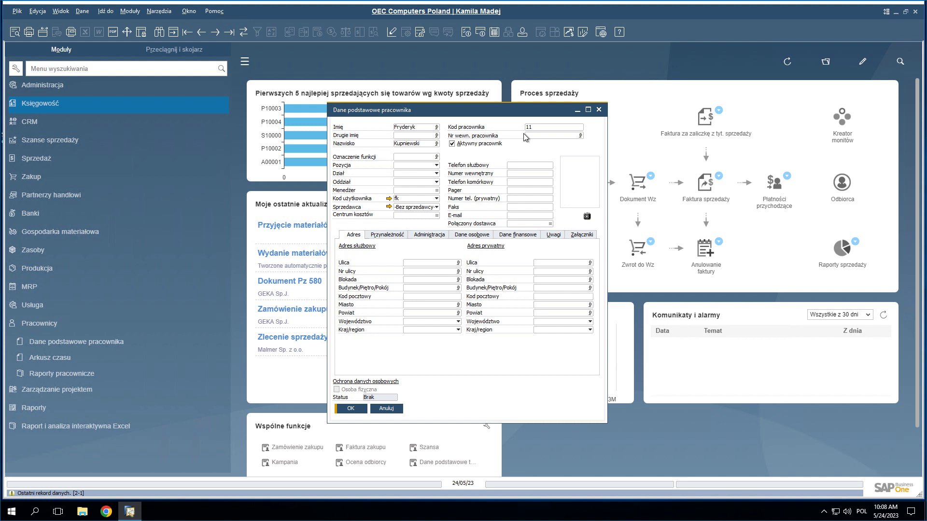
{"action": "left_click", "coordinate": [390, 199]}
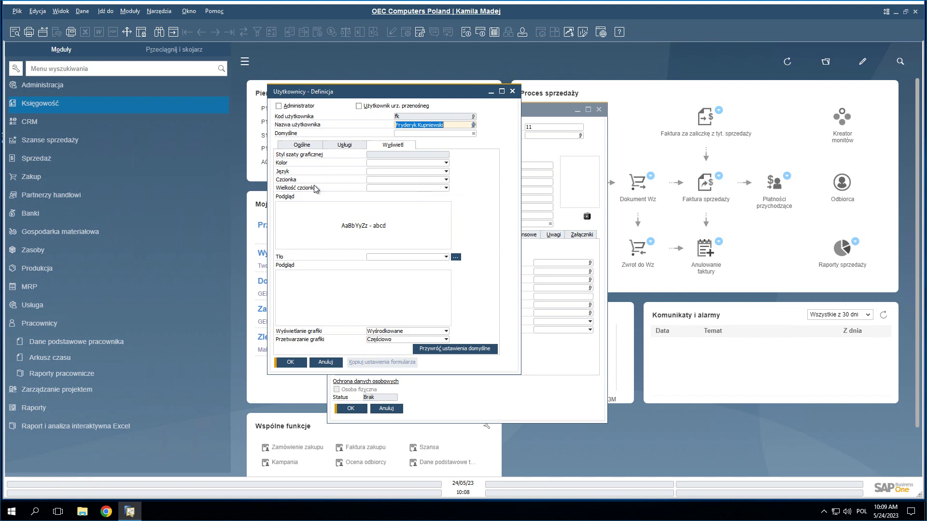
{"action": "left_click", "coordinate": [513, 92]}
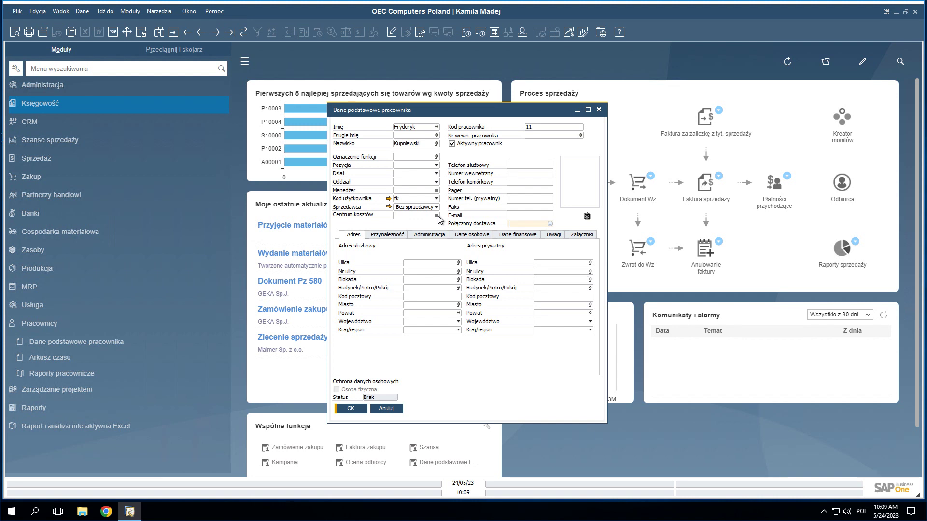
Review the employee's role and team membership and administration details, including the employee status definitions.
{"action": "left_click", "coordinate": [397, 236]}
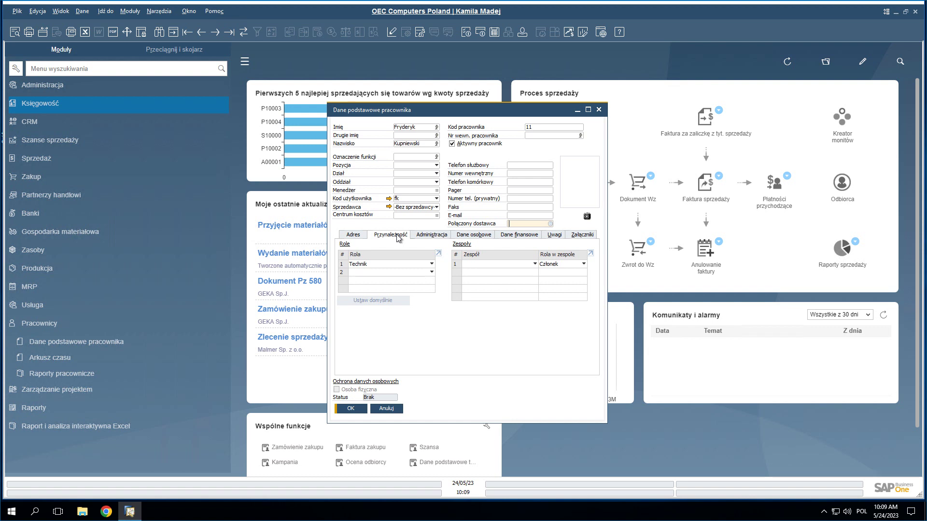
{"action": "key", "text": "ctrl+Tab"}
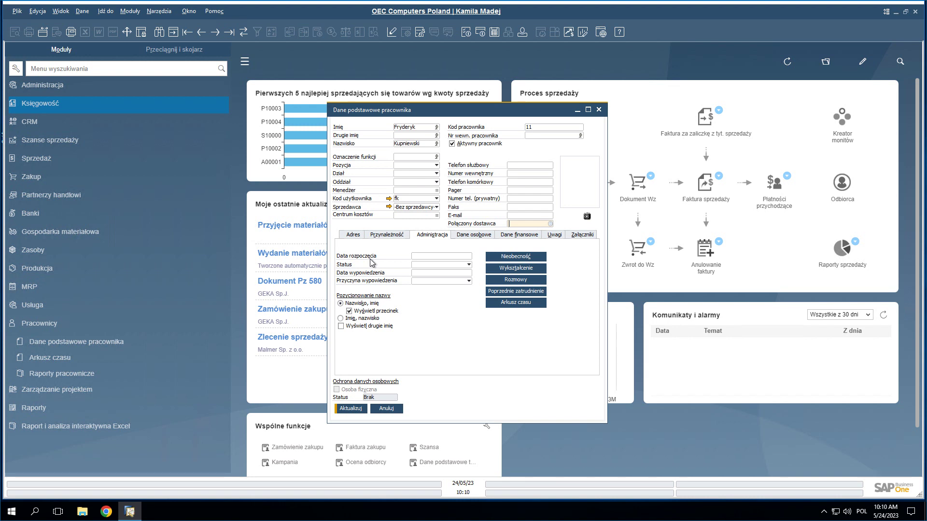
{"action": "left_click", "coordinate": [468, 265]}
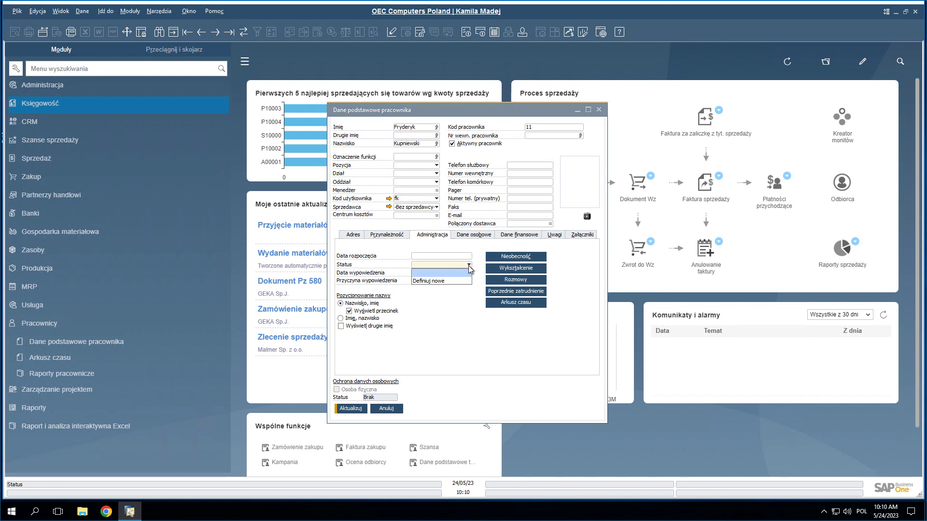
{"action": "left_click", "coordinate": [470, 269]}
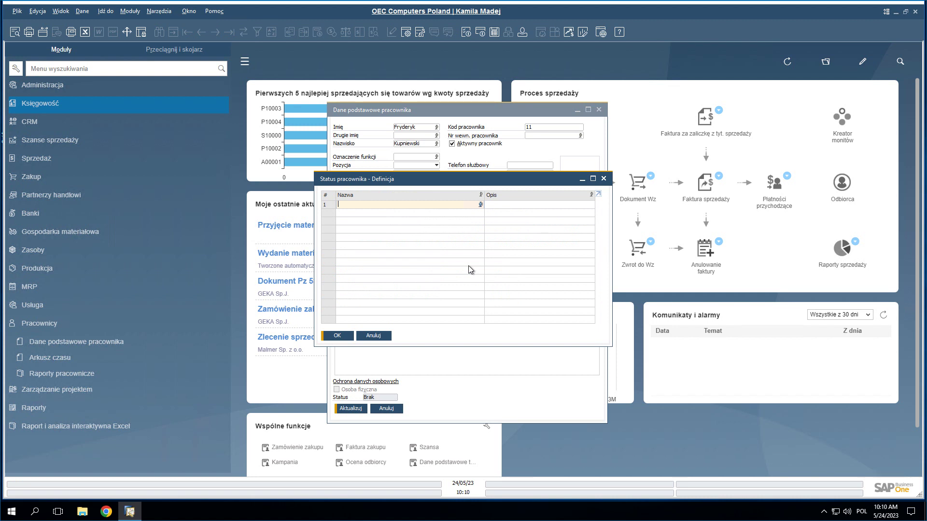
{"action": "key", "text": "Escape"}
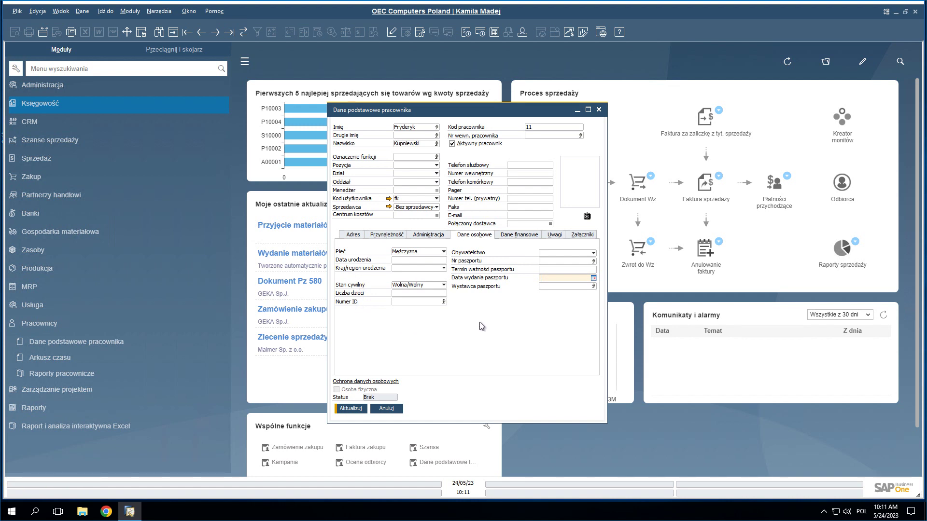
Review the employee's financial data, remarks and attachments, and close the record without saving.
{"action": "left_click", "coordinate": [520, 237]}
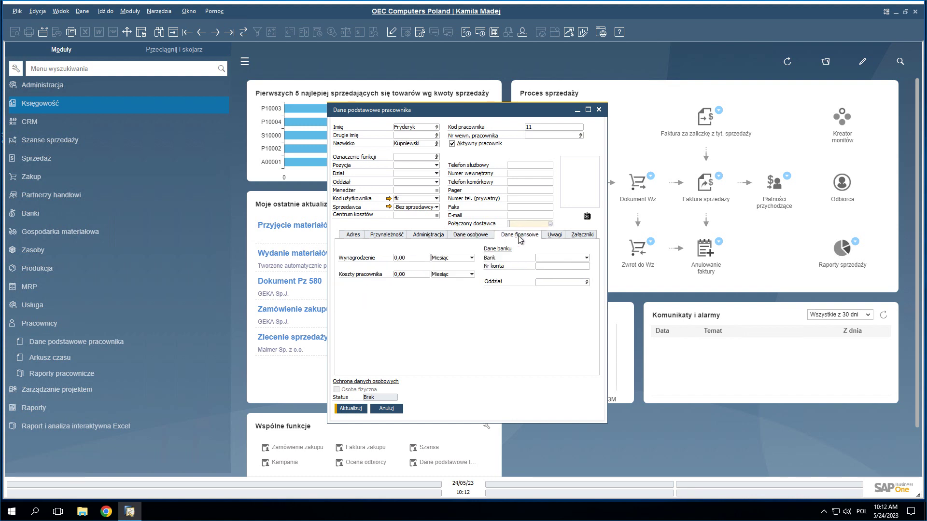
{"action": "left_click", "coordinate": [552, 237]}
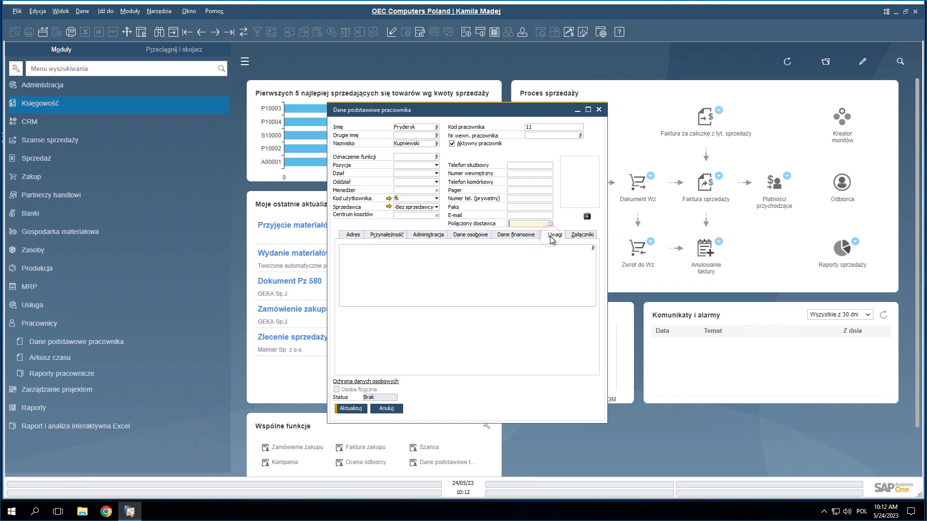
{"action": "left_click", "coordinate": [576, 237]}
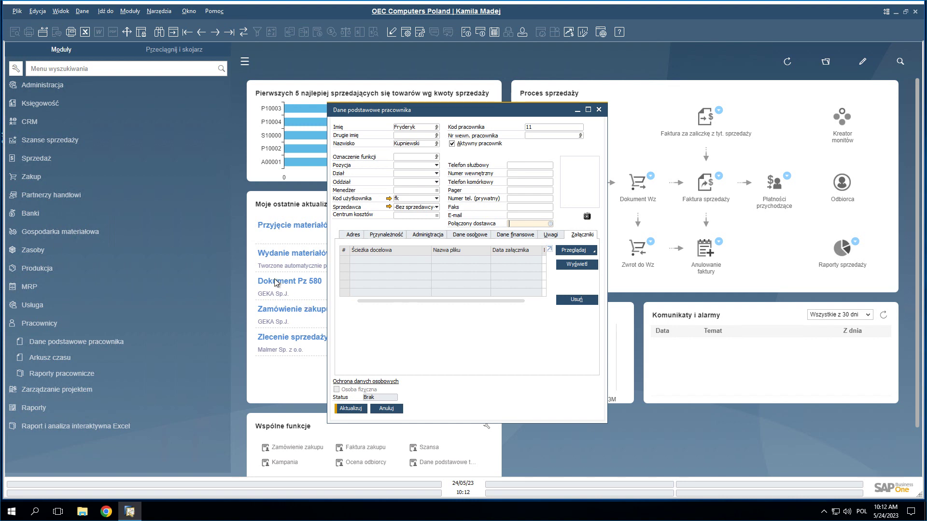
{"action": "left_click", "coordinate": [378, 408]}
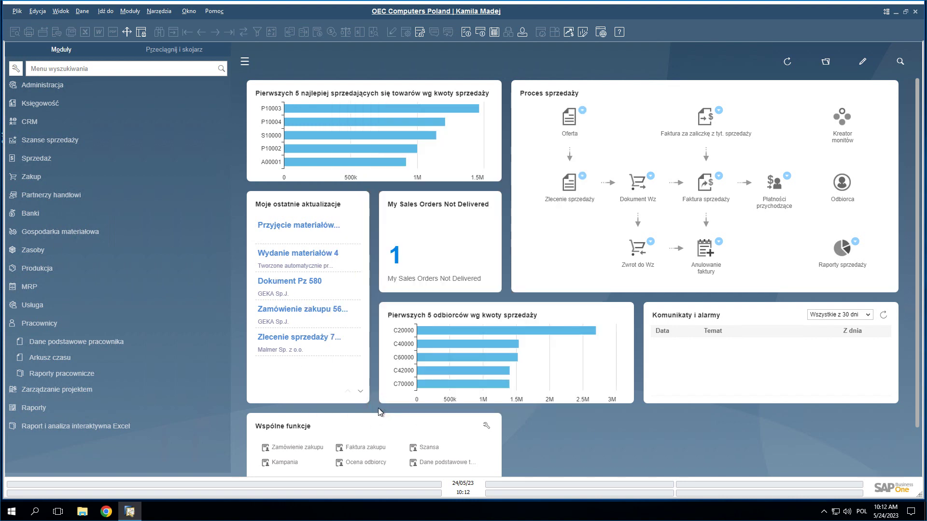
Open a new time sheet of type Pracownik and assign it to the first employee in the employee list.
{"action": "left_click", "coordinate": [68, 358]}
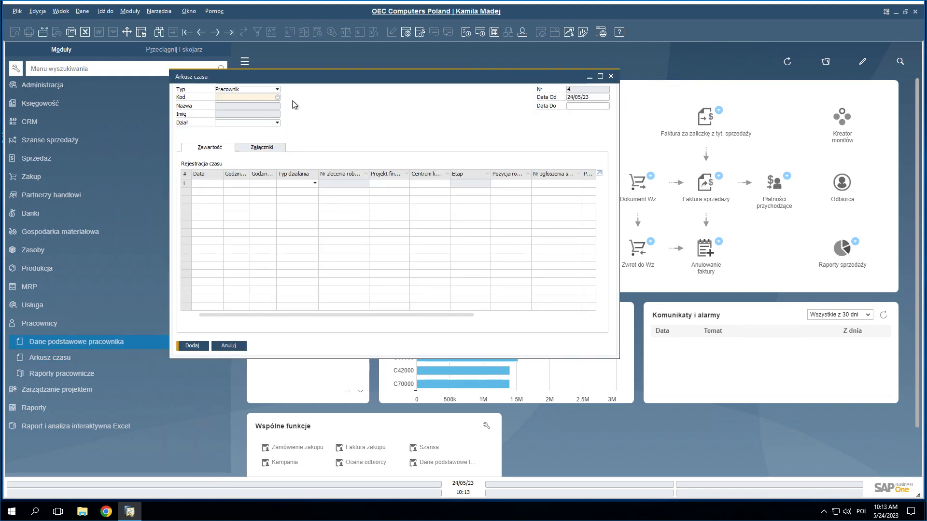
{"action": "left_click", "coordinate": [278, 98]}
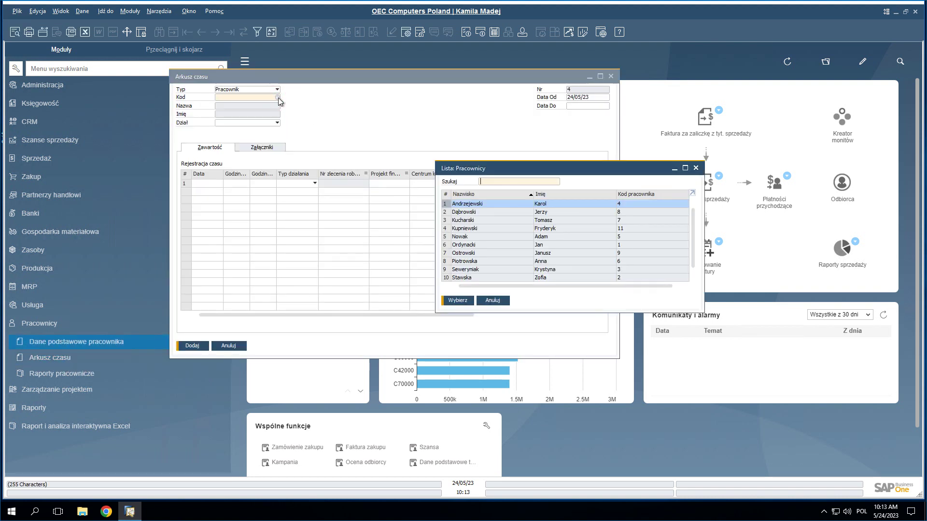
{"action": "key", "text": "Escape"}
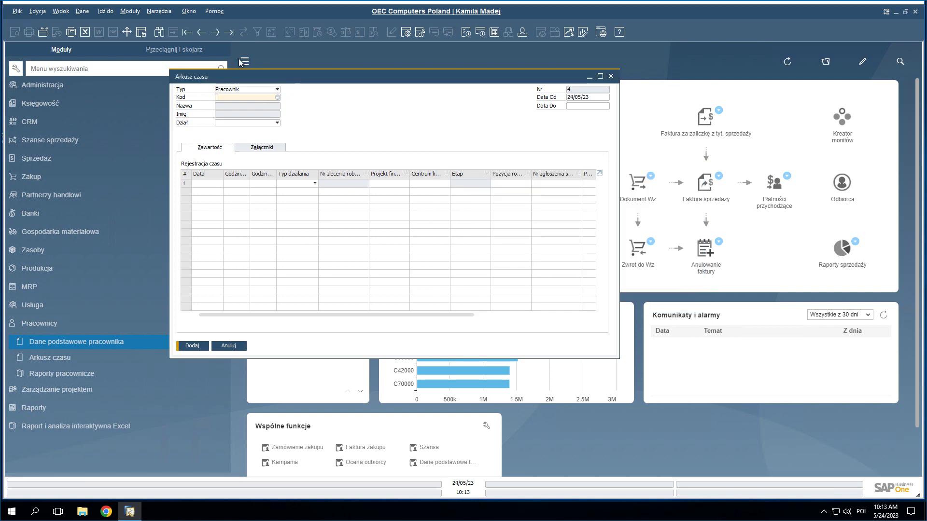
{"action": "left_click", "coordinate": [202, 33]}
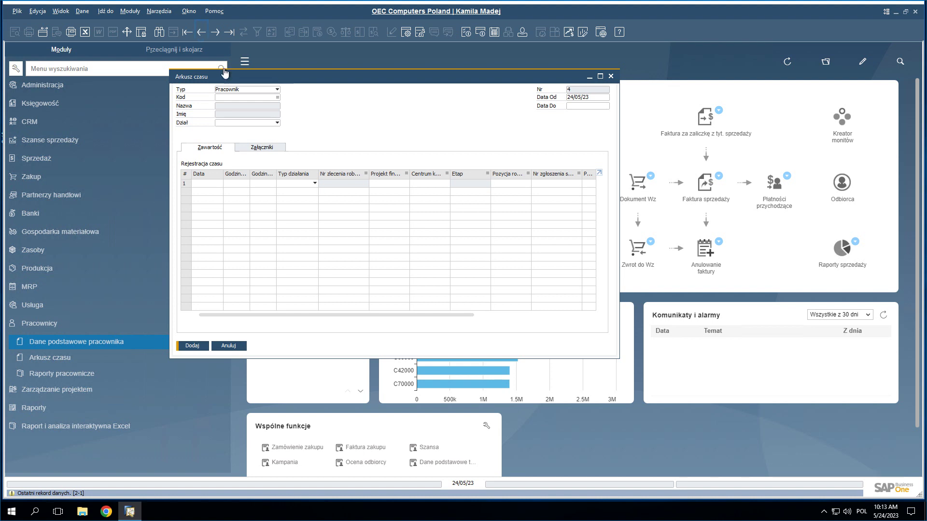
{"action": "left_click", "coordinate": [278, 97]}
{"action": "double_click", "coordinate": [483, 202]}
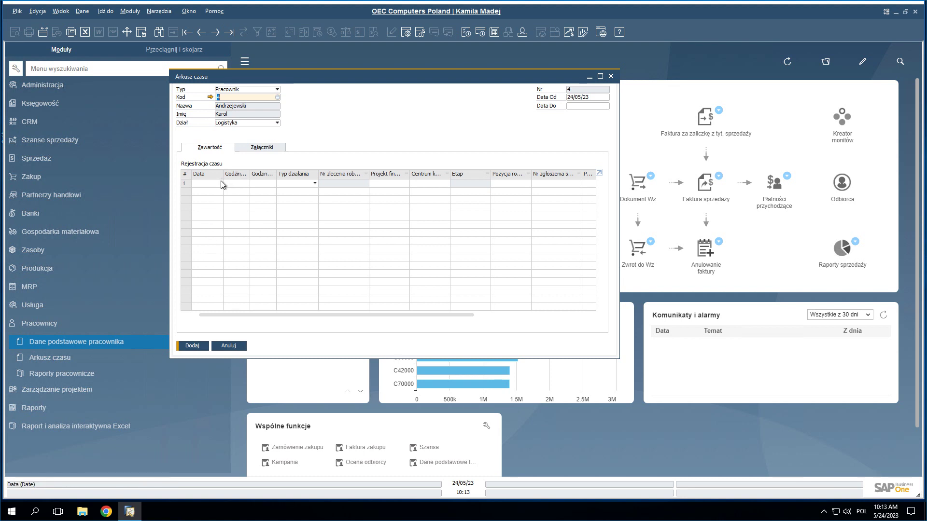
Record 24/05/23 from 08:00 to 16:00 in the first time sheet row with the activity type Przygotowanie stanowiska.
{"action": "left_click", "coordinate": [219, 184]}
{"action": "left_click", "coordinate": [219, 183]}
{"action": "left_click", "coordinate": [228, 249]}
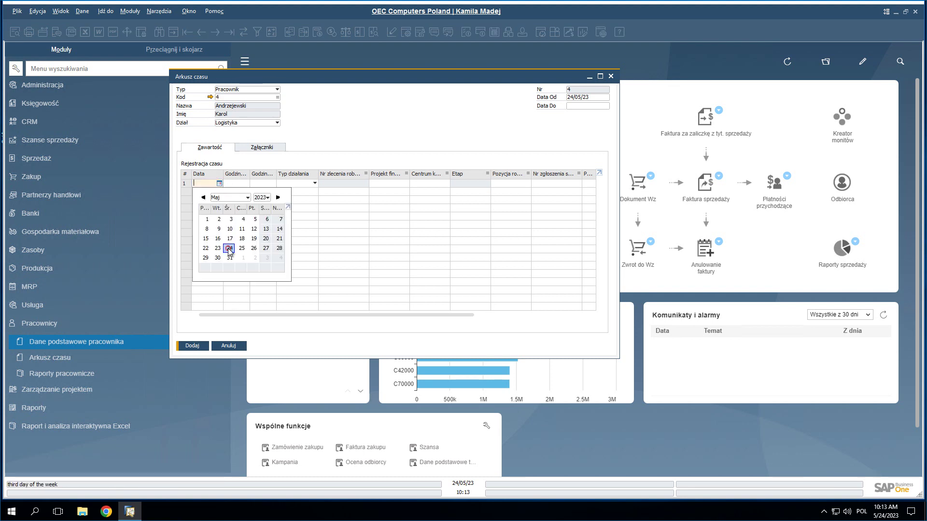
{"action": "left_click", "coordinate": [242, 184]}
{"action": "type", "text": "08:00"}
{"action": "key", "text": "Tab"}
{"action": "type", "text": "1600"}
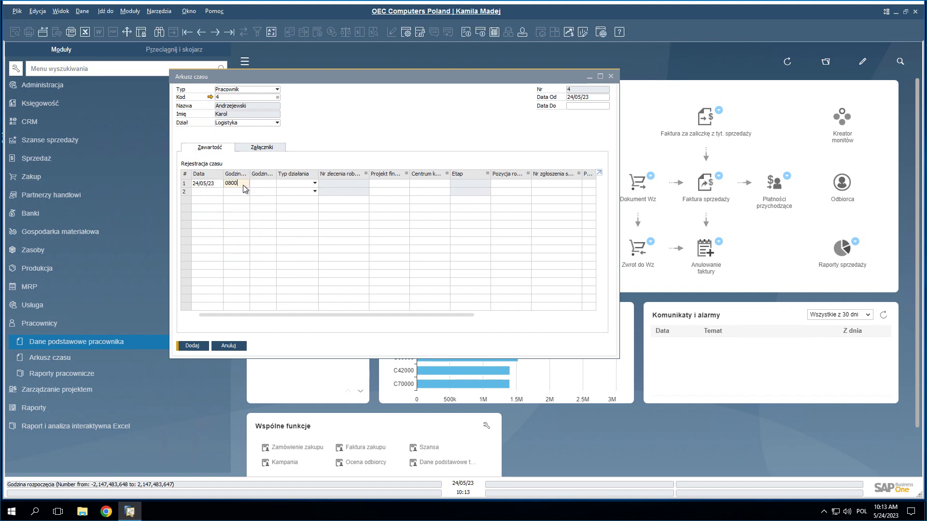
{"action": "key", "text": "Tab"}
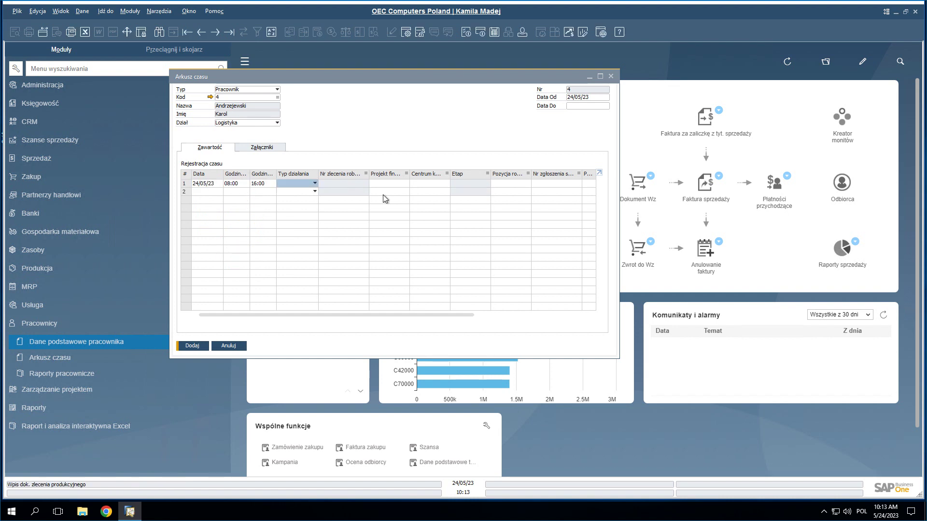
{"action": "left_click", "coordinate": [315, 183]}
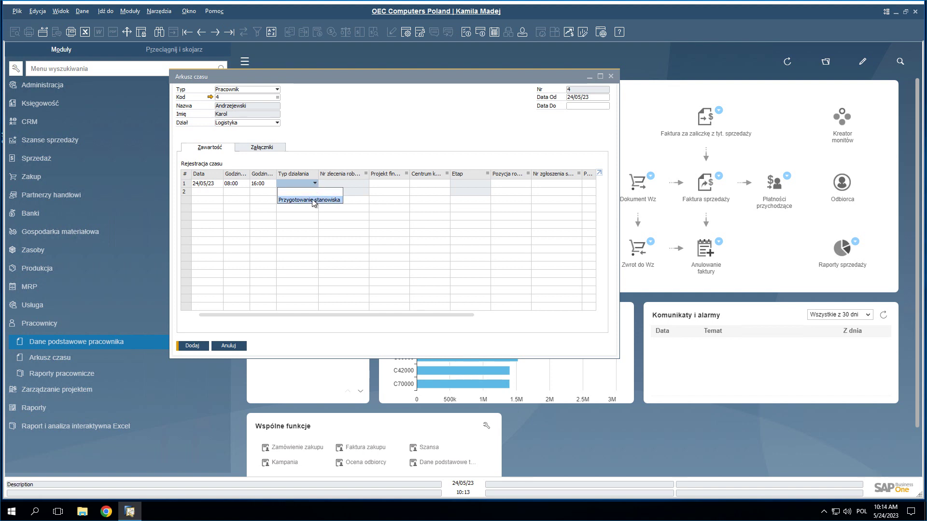
{"action": "left_click", "coordinate": [312, 200]}
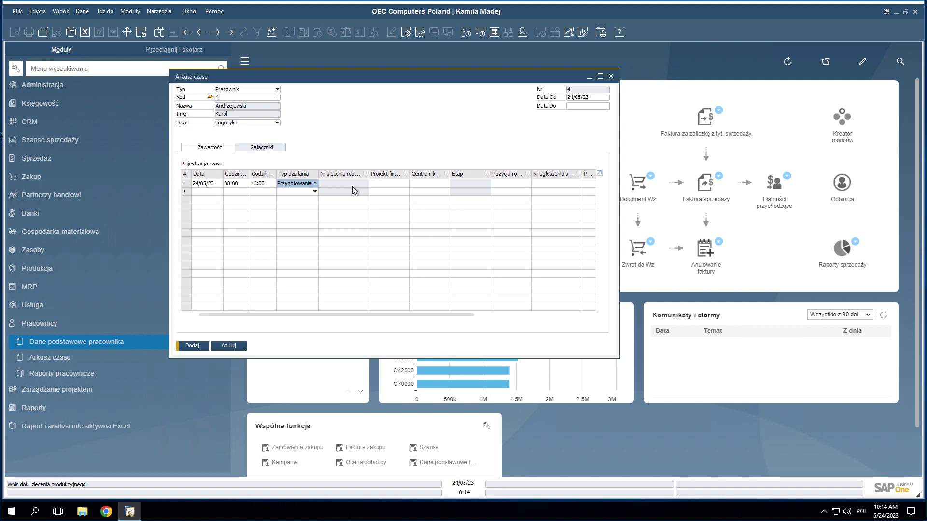
Assign financial project IT and cost centre 01_Sales to the first time sheet row.
{"action": "left_click", "coordinate": [402, 182]}
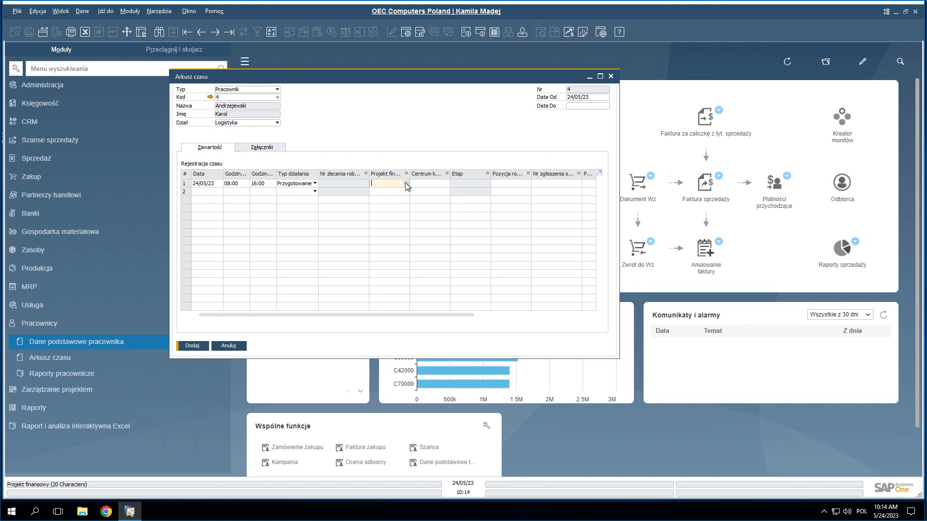
{"action": "left_click", "coordinate": [406, 184]}
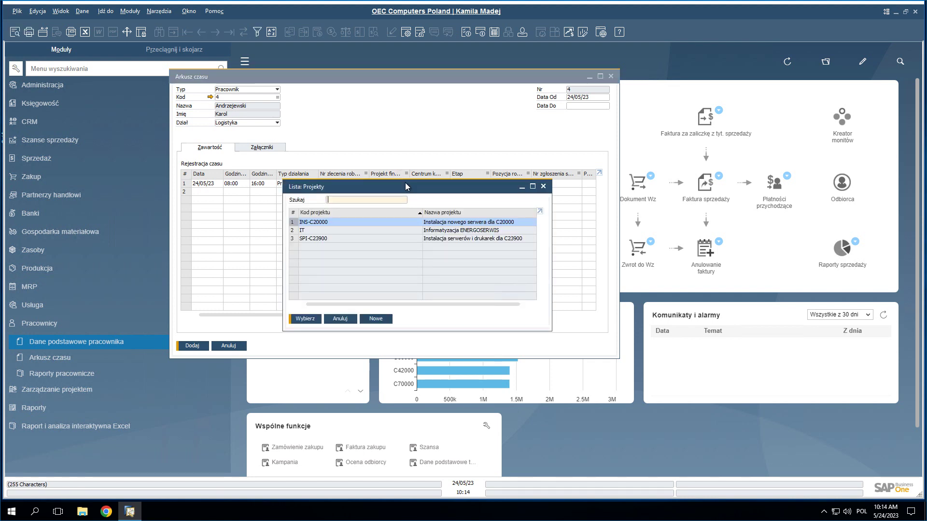
{"action": "left_click", "coordinate": [427, 230]}
{"action": "left_click", "coordinate": [305, 320]}
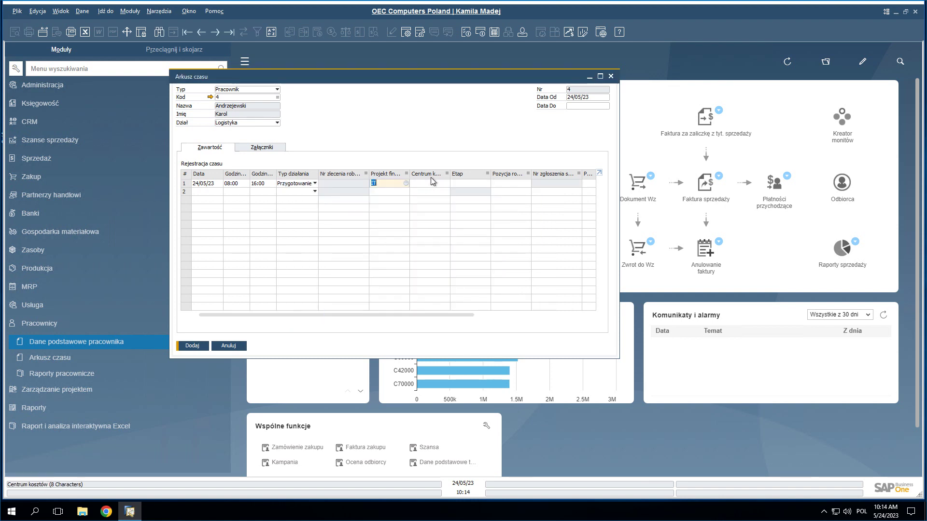
{"action": "left_click", "coordinate": [444, 183]}
{"action": "left_click", "coordinate": [446, 183]}
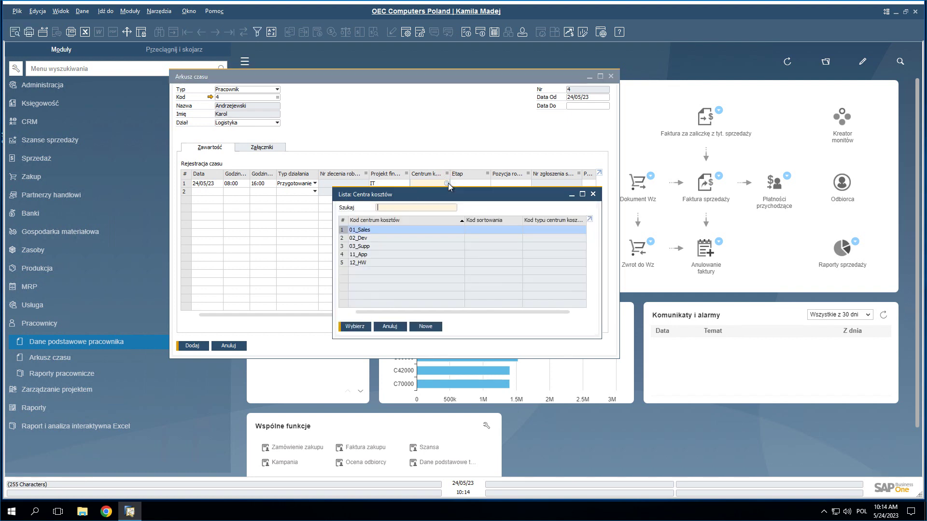
{"action": "left_click", "coordinate": [359, 327]}
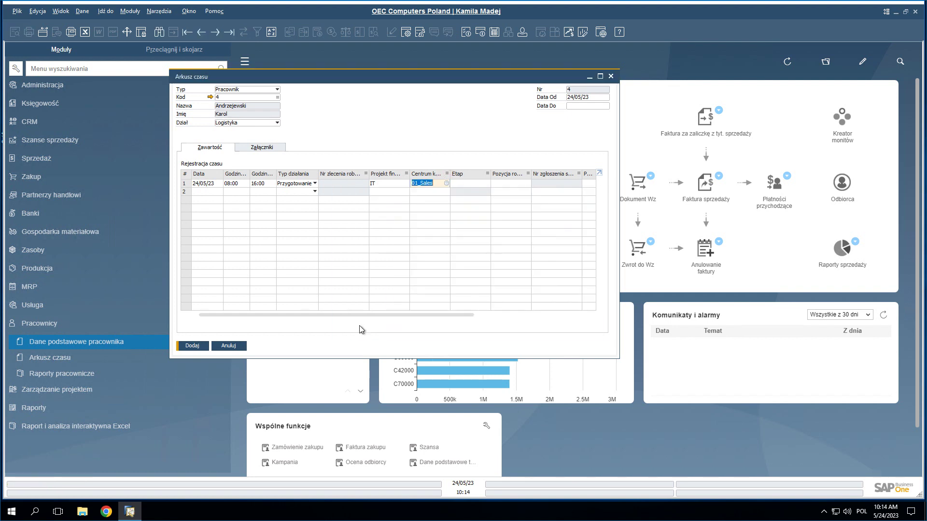
Set the first row's financial project to SPI-C23900, the cost centre to 03_Supp and the stage to {2-1-1}.
{"action": "left_click", "coordinate": [485, 181]}
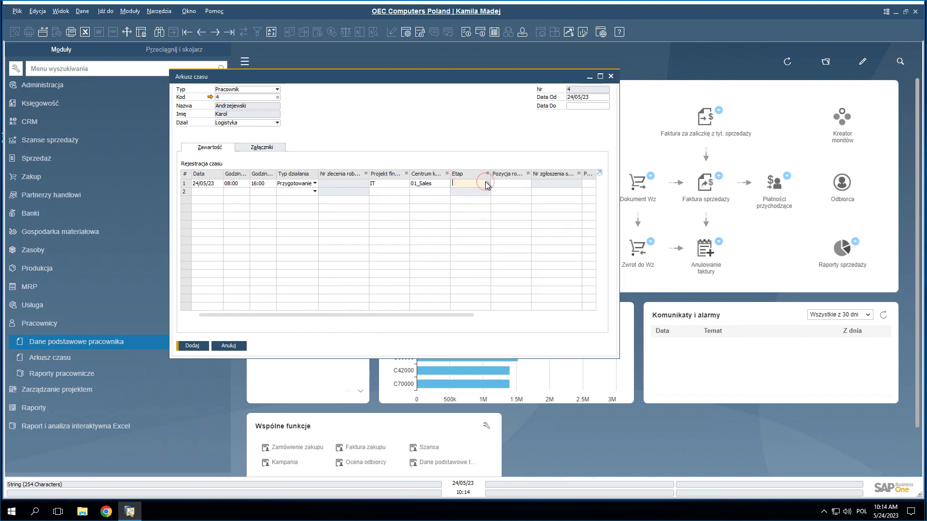
{"action": "left_click", "coordinate": [485, 182]}
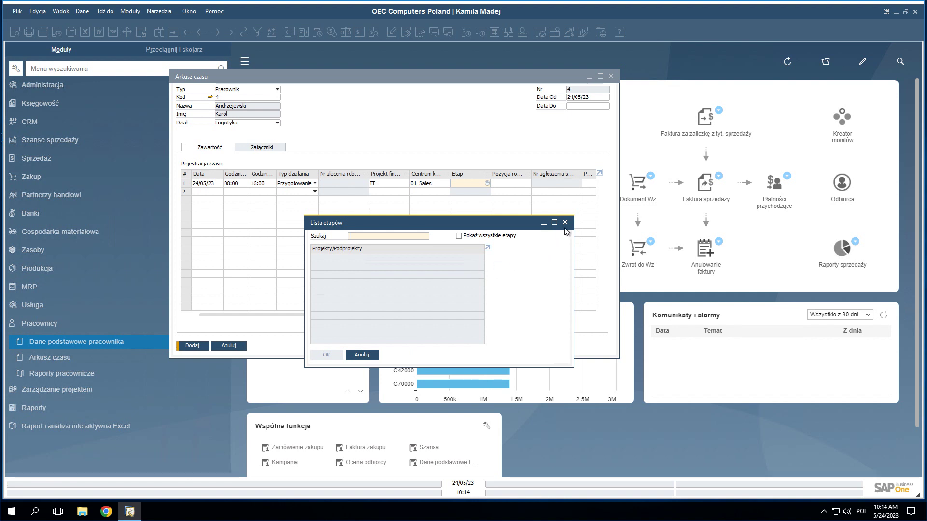
{"action": "left_click", "coordinate": [552, 221]}
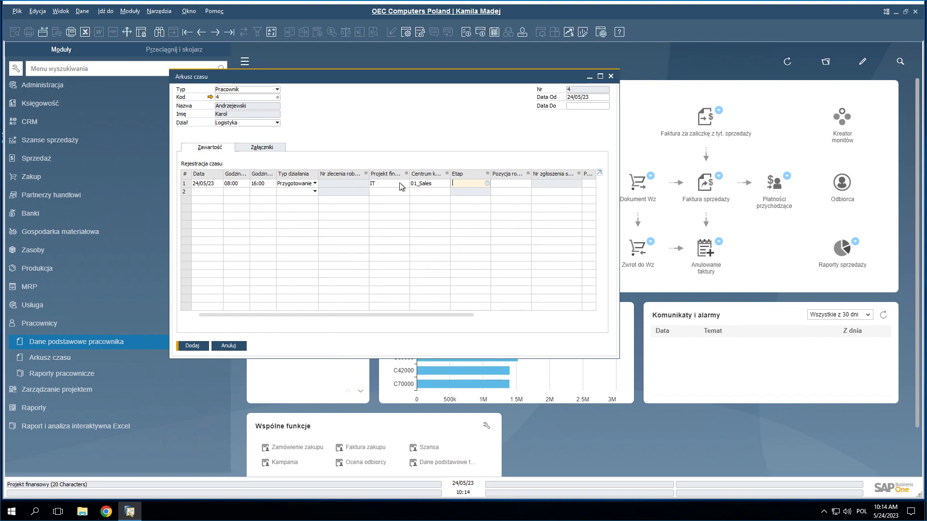
{"action": "left_click", "coordinate": [407, 184]}
{"action": "left_click", "coordinate": [407, 184]}
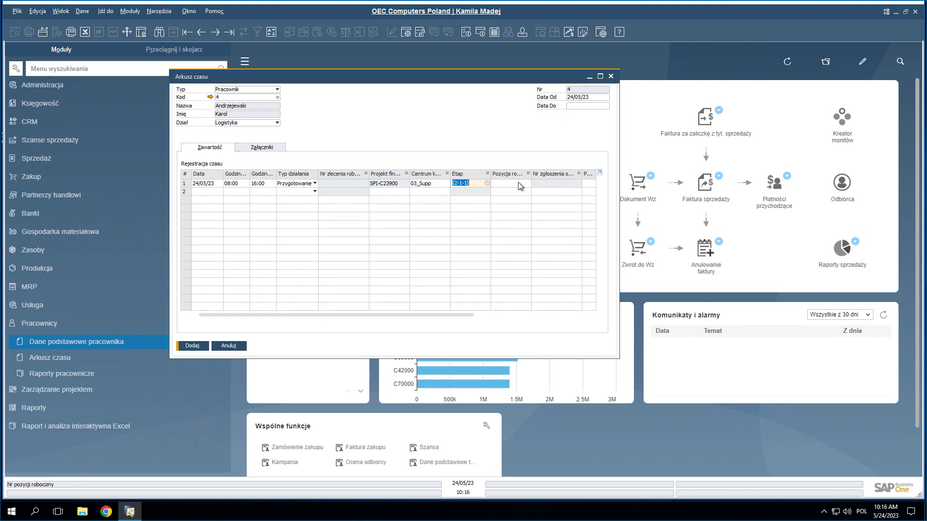
Assign labour item LB0001, Dzienna stawka za usługi serwisowe, to the first time sheet row.
{"action": "left_click", "coordinate": [517, 184]}
{"action": "left_click", "coordinate": [528, 184]}
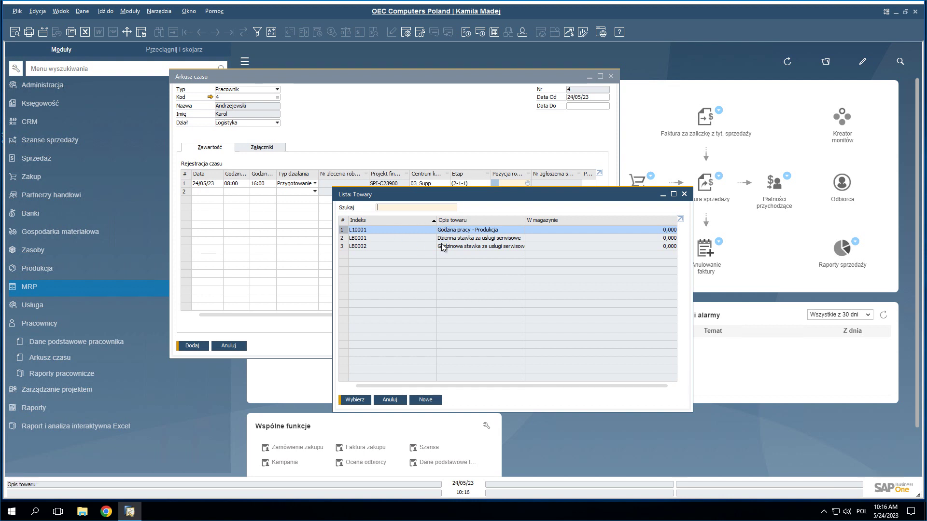
{"action": "left_click", "coordinate": [480, 241]}
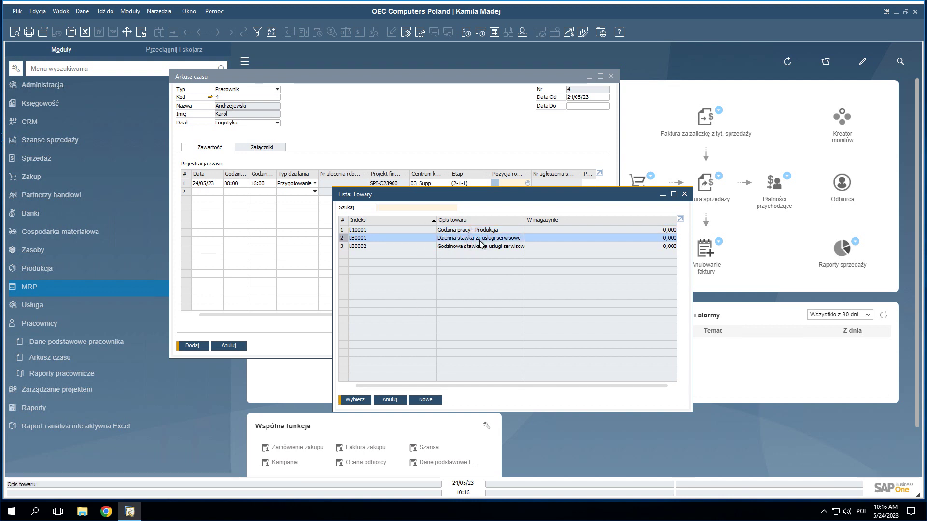
{"action": "left_click", "coordinate": [356, 401]}
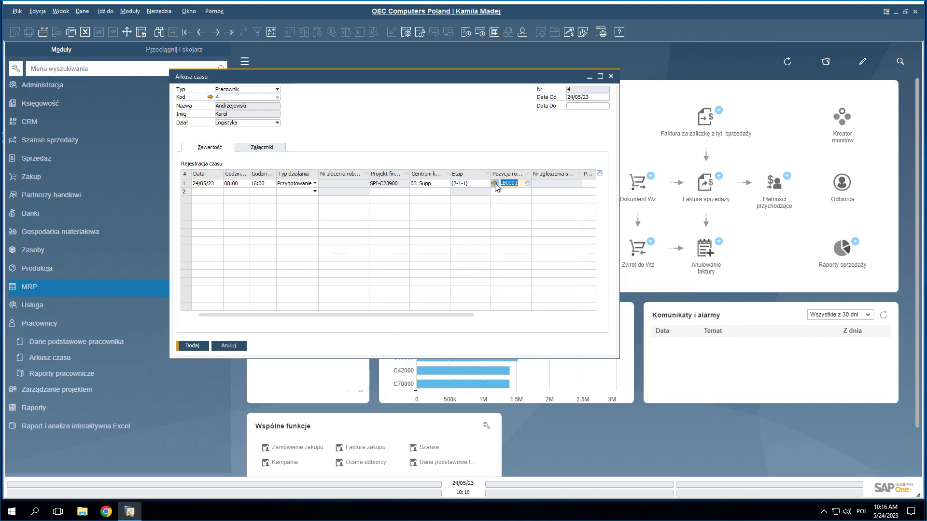
Enter a break of 00:30 in the first time sheet row.
{"action": "left_click", "coordinate": [505, 315]}
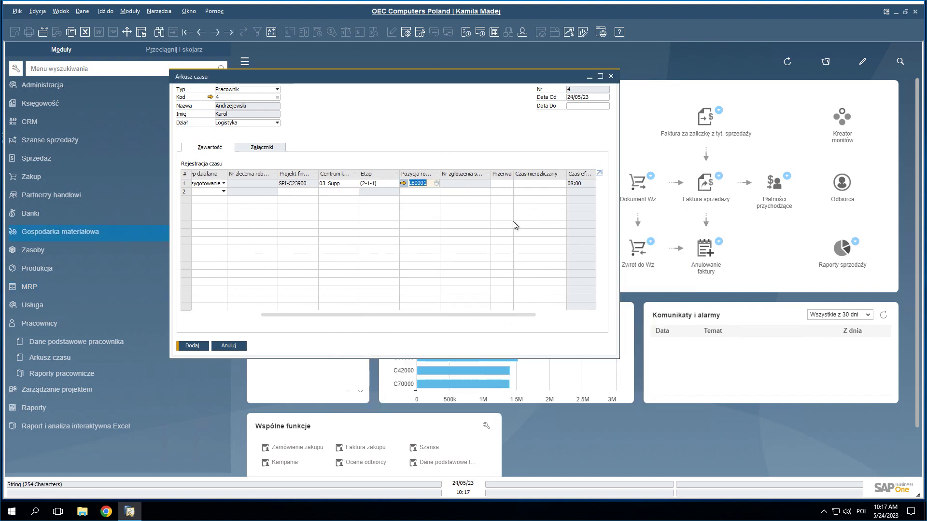
{"action": "left_click", "coordinate": [502, 184]}
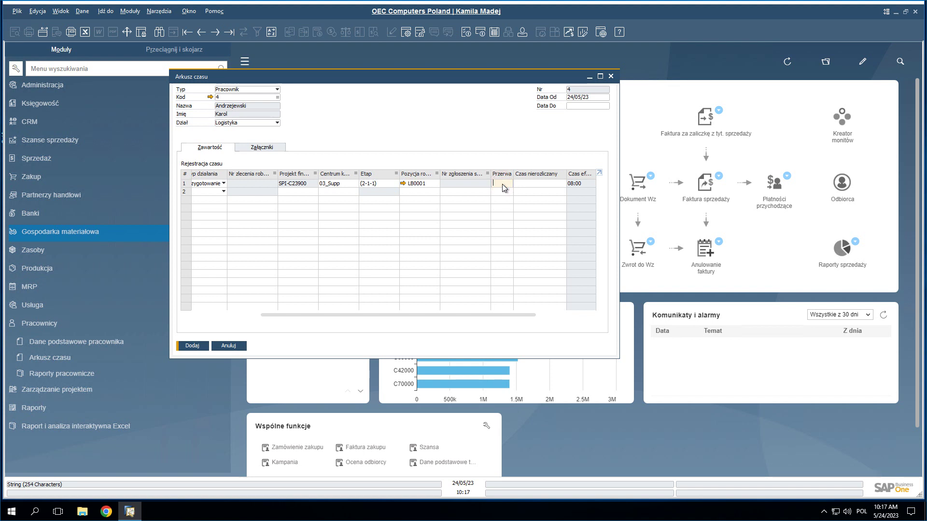
{"action": "type", "text": "00:30"}
{"action": "key", "text": "Tab"}
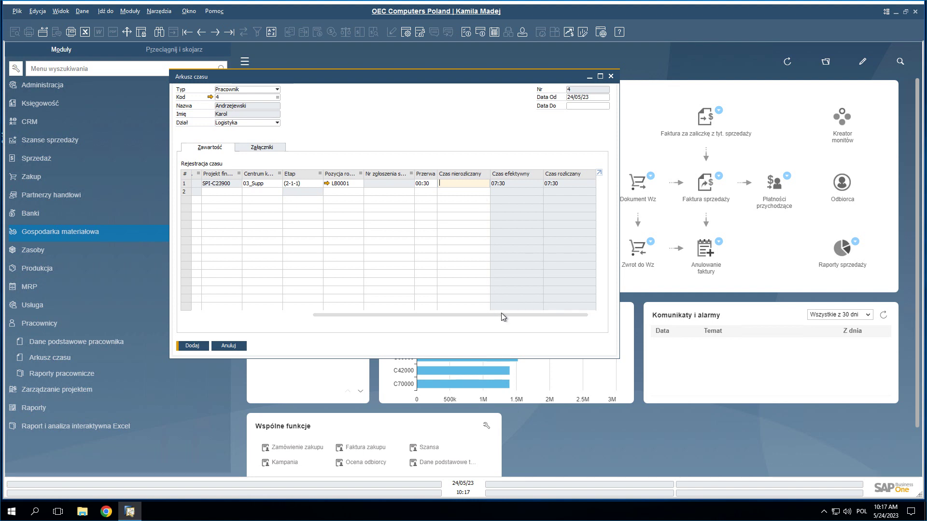
Review the first row from its start and close the time sheet without adding it.
{"action": "left_click_drag", "start_coordinate": [500, 315], "coordinate": [297, 315]}
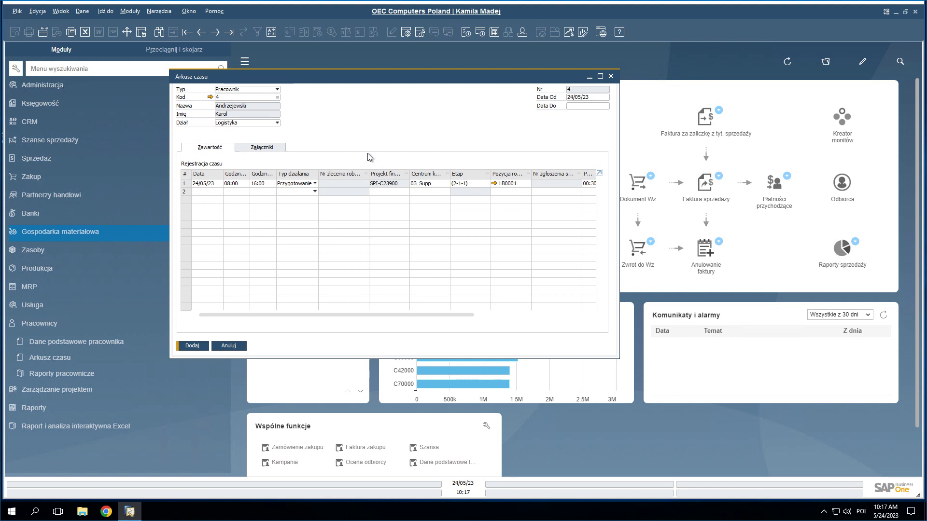
{"action": "key", "text": "Escape"}
{"action": "left_click", "coordinate": [414, 284]}
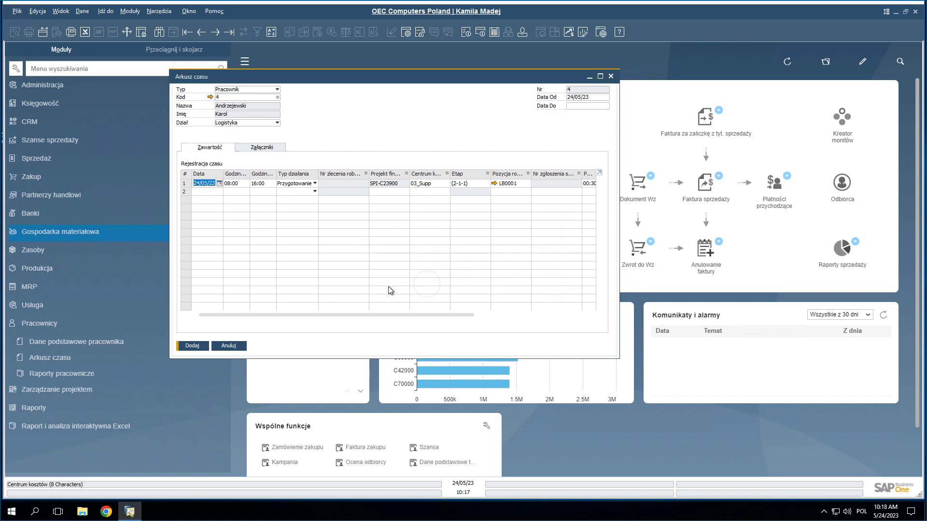
Run the Lista pracowników report for the Logistyka department across all branches and roles, and close it after viewing.
{"action": "left_click", "coordinate": [75, 375]}
{"action": "key", "text": "Down"}
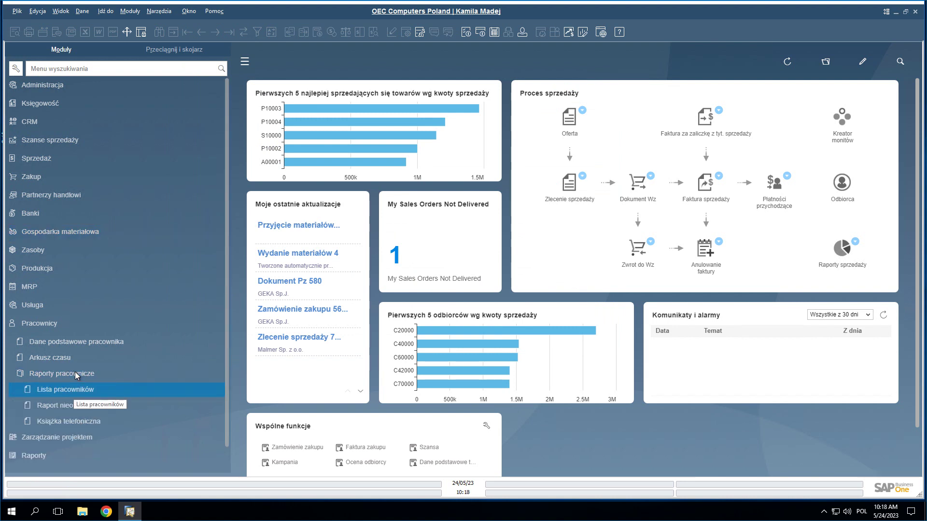
{"action": "key", "text": "Return"}
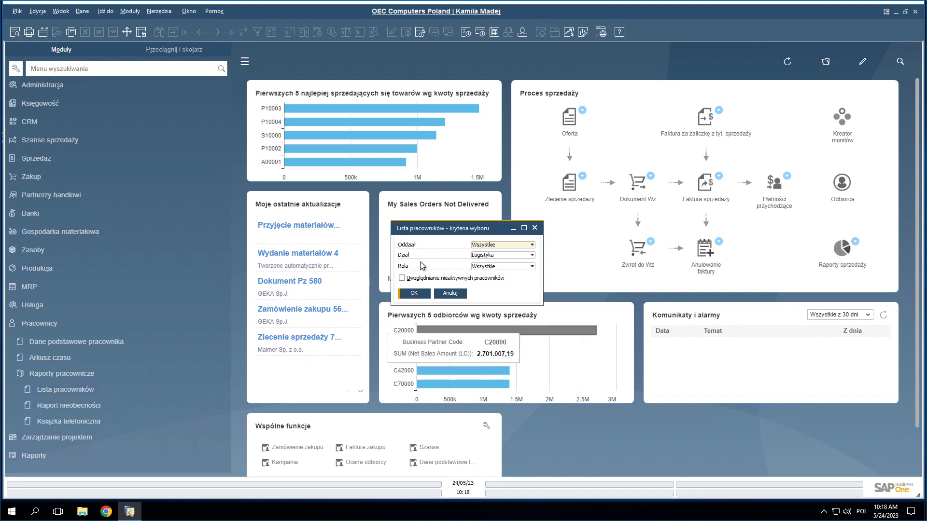
{"action": "left_click", "coordinate": [423, 292]}
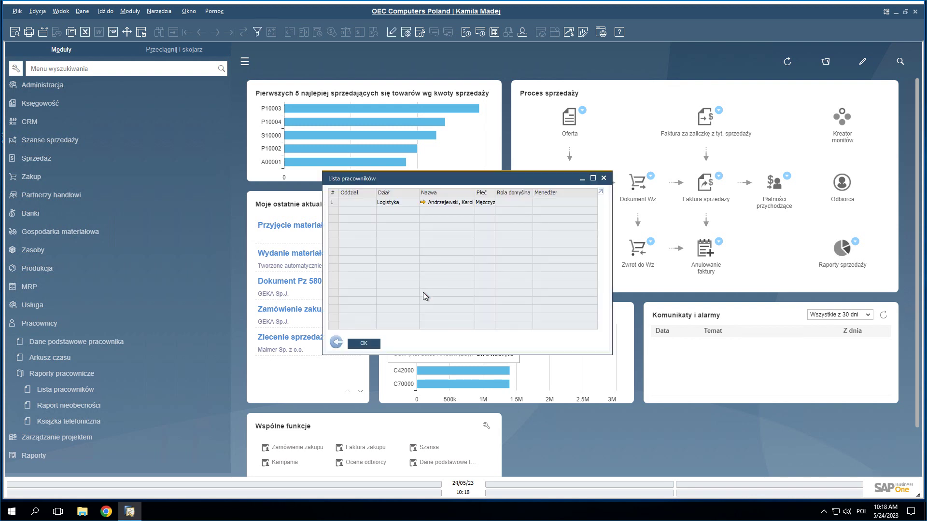
{"action": "key", "text": "Escape"}
Run the Raport nieobecności for all departments from 01/05/23 to 30/05/23 and close it after viewing.
{"action": "left_click", "coordinate": [80, 406]}
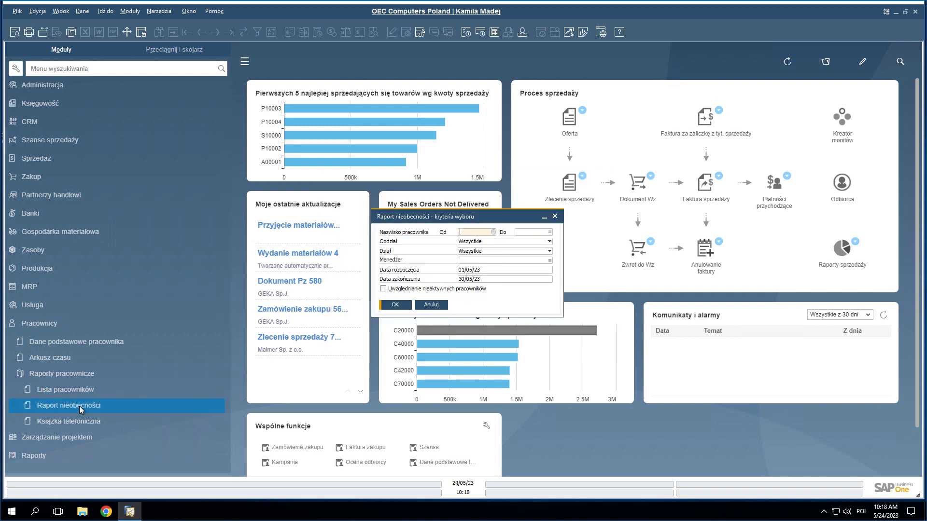
{"action": "left_click", "coordinate": [402, 308]}
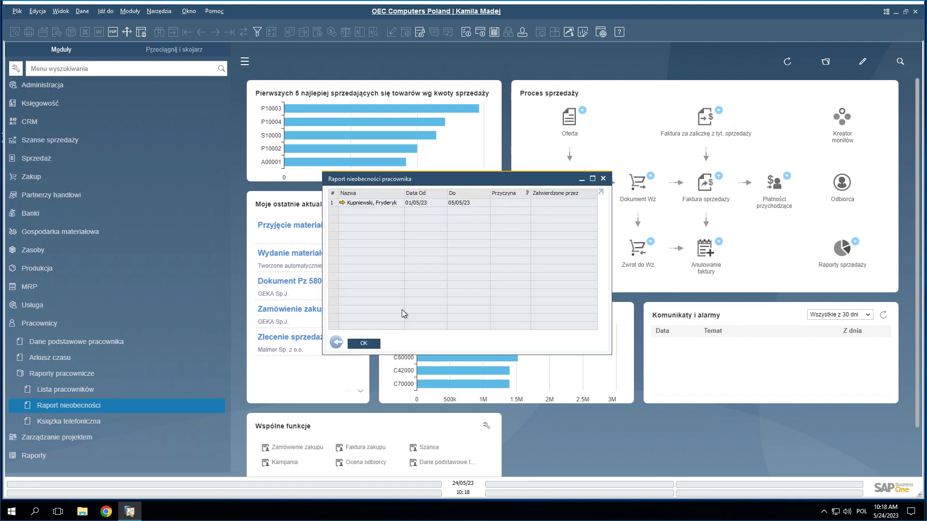
{"action": "key", "text": "Escape"}
Run the Książka telefoniczna report for the Logistyka department across all branches and close it.
{"action": "left_click", "coordinate": [85, 422]}
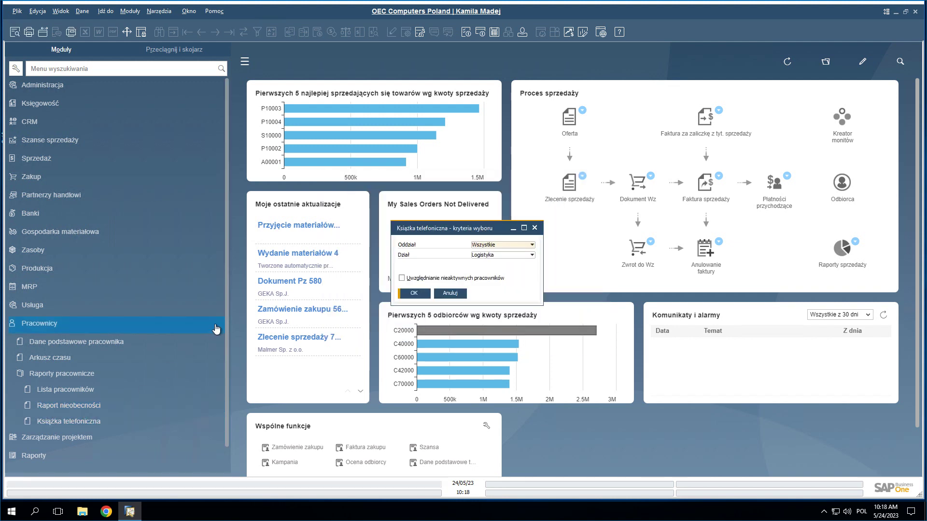
{"action": "left_click", "coordinate": [417, 293]}
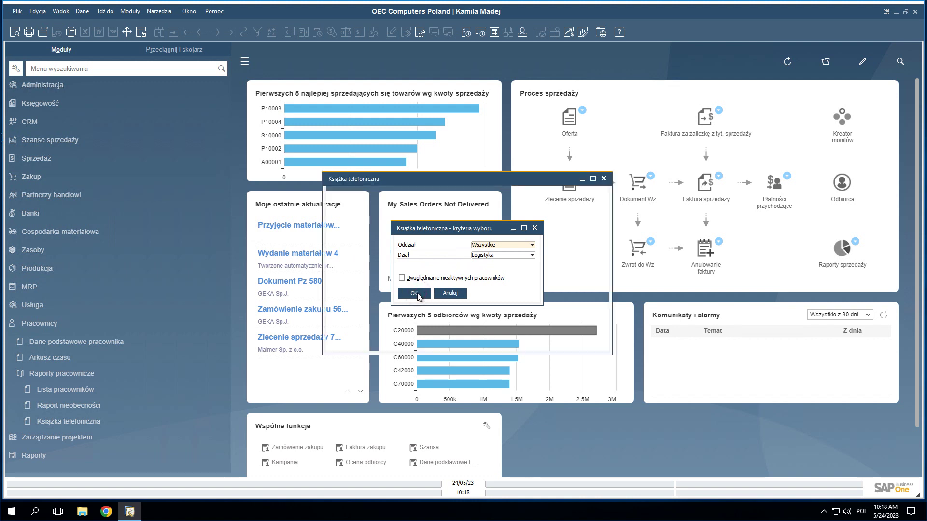
{"action": "key", "text": "Escape"}
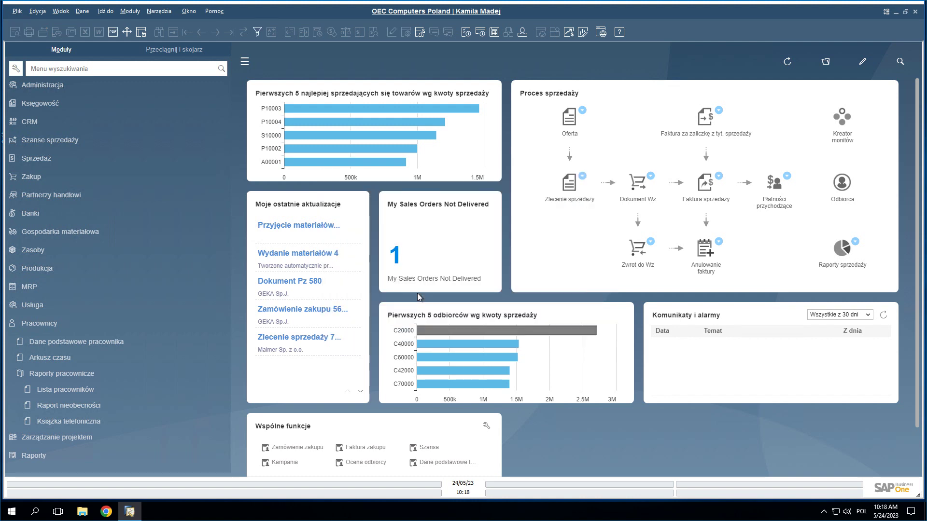